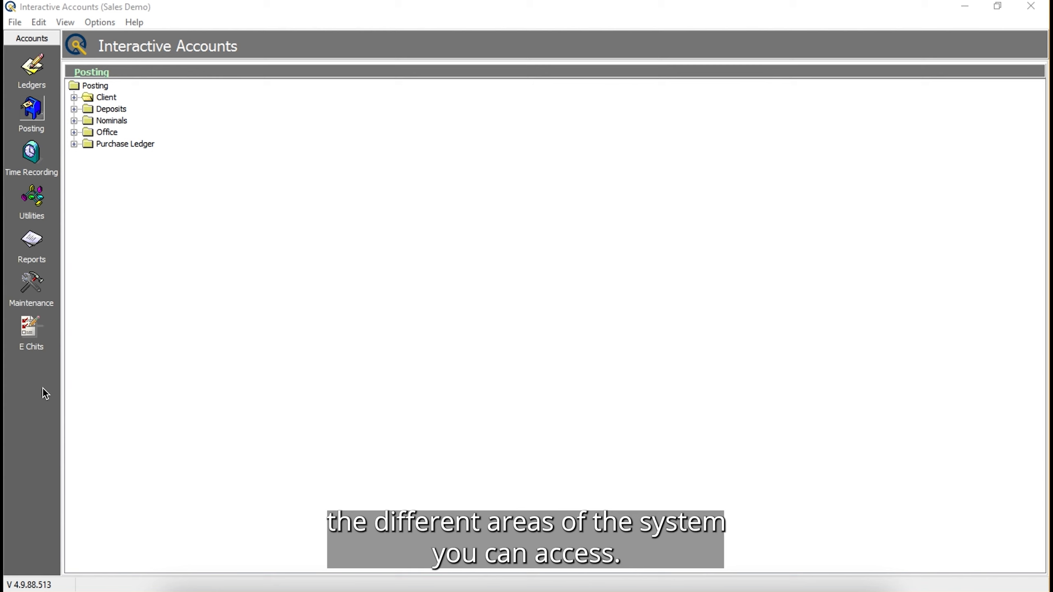
- Open the Transfer Client to Deposit posting from the Client folder and enter the client's matter code
{"action": "left_click", "coordinate": [42, 120]}
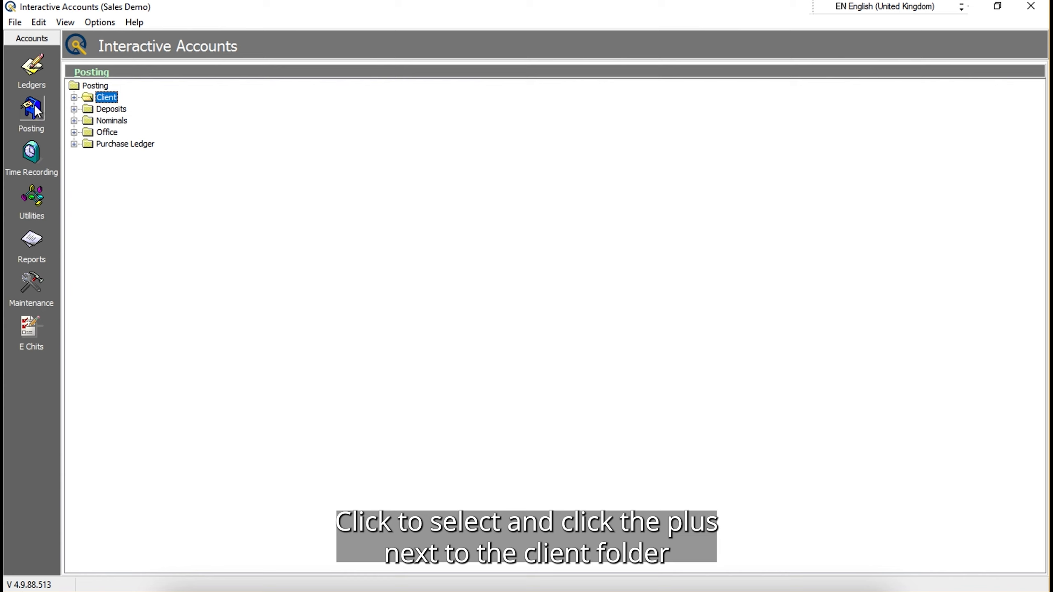
{"action": "left_click", "coordinate": [75, 98]}
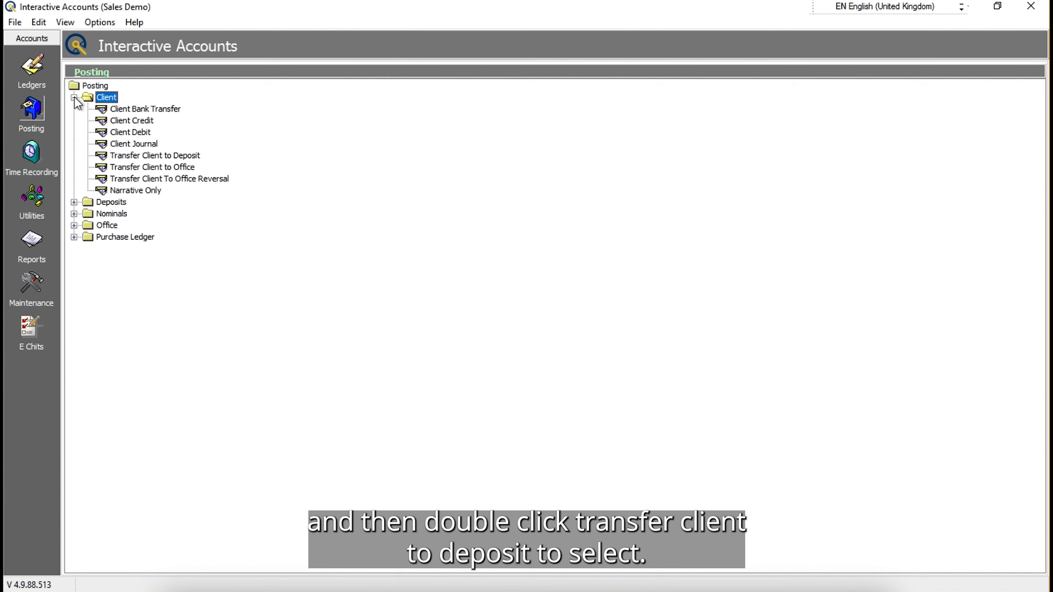
{"action": "double_click", "coordinate": [157, 155]}
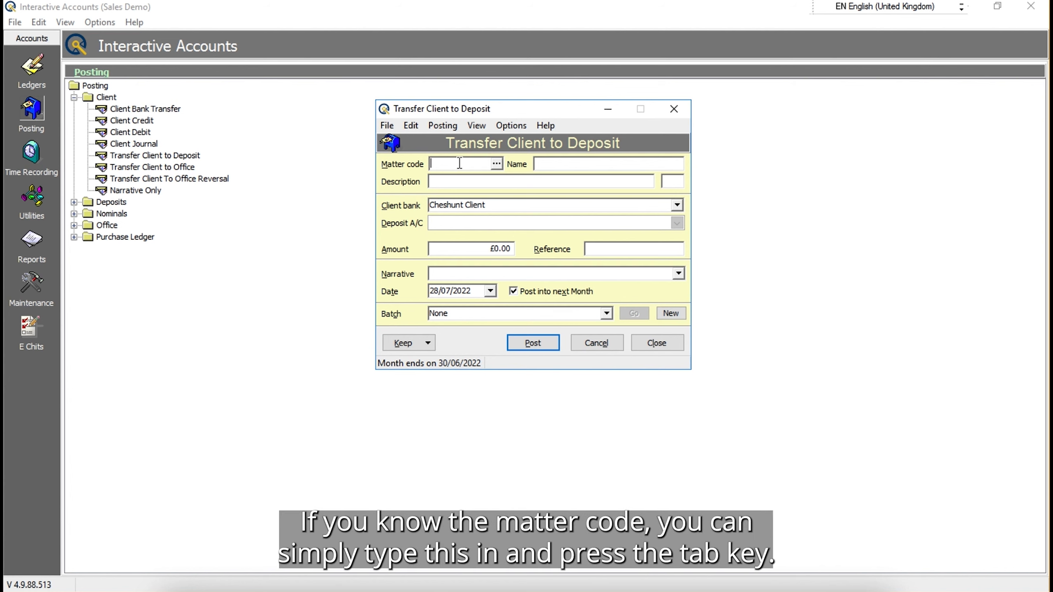
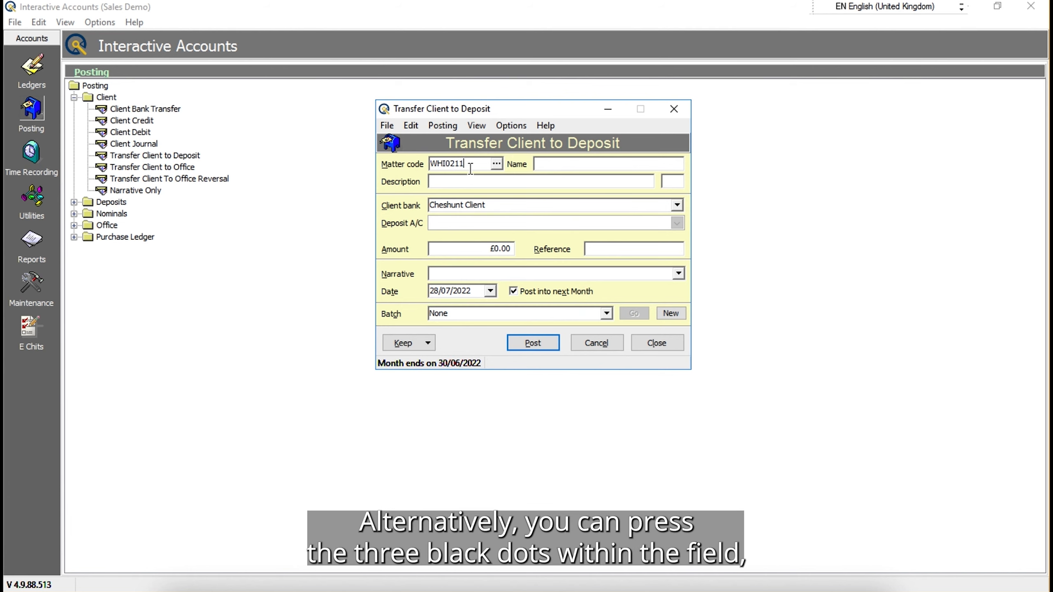
- Search the matters by name for the client's surname and choose the one described as Time Recording Matter
{"action": "left_click", "coordinate": [497, 164]}
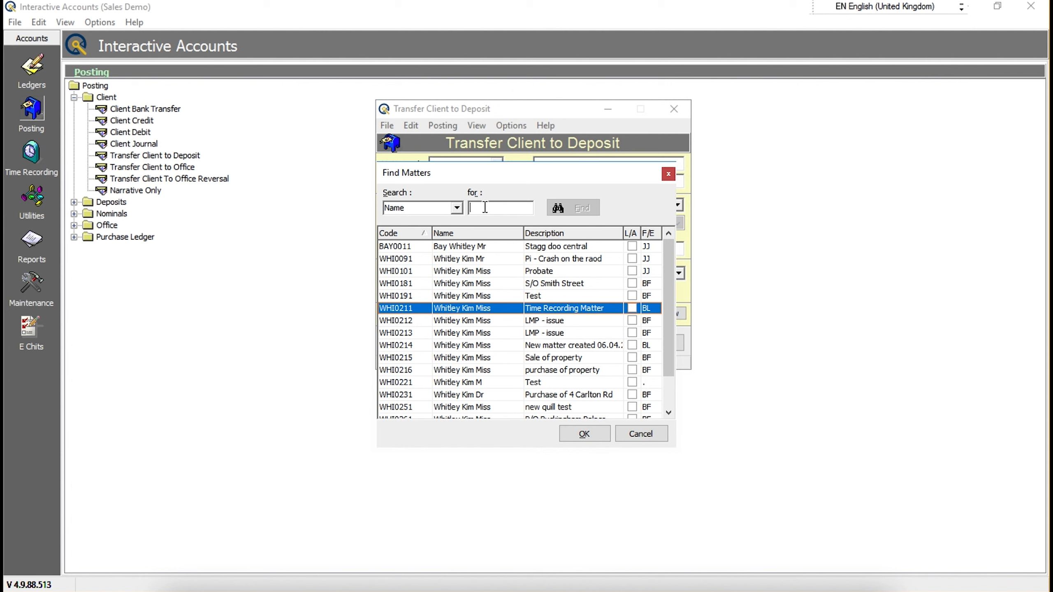
{"action": "left_click", "coordinate": [458, 207]}
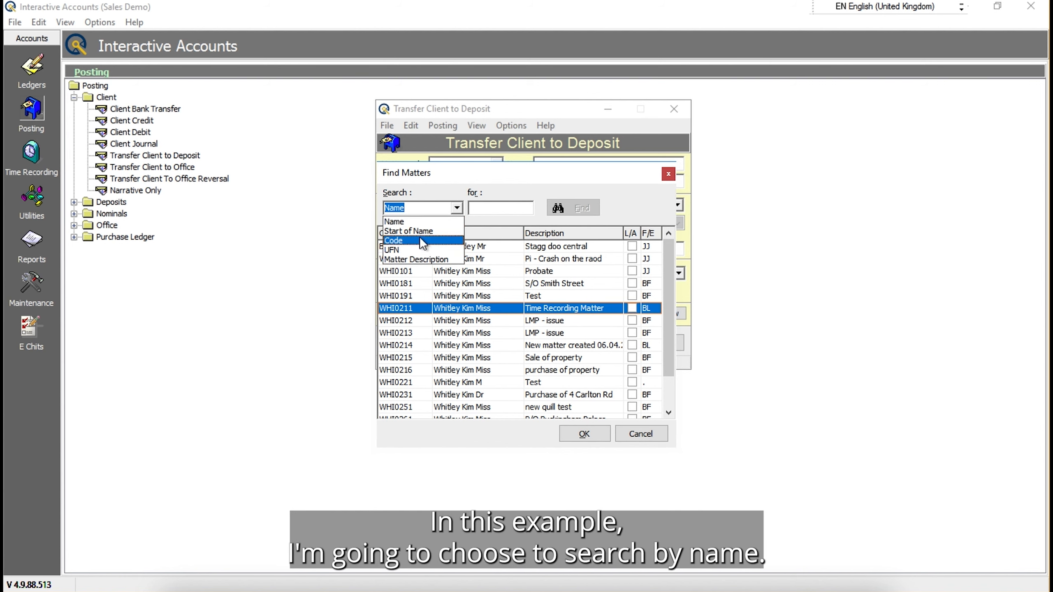
{"action": "left_click", "coordinate": [400, 220]}
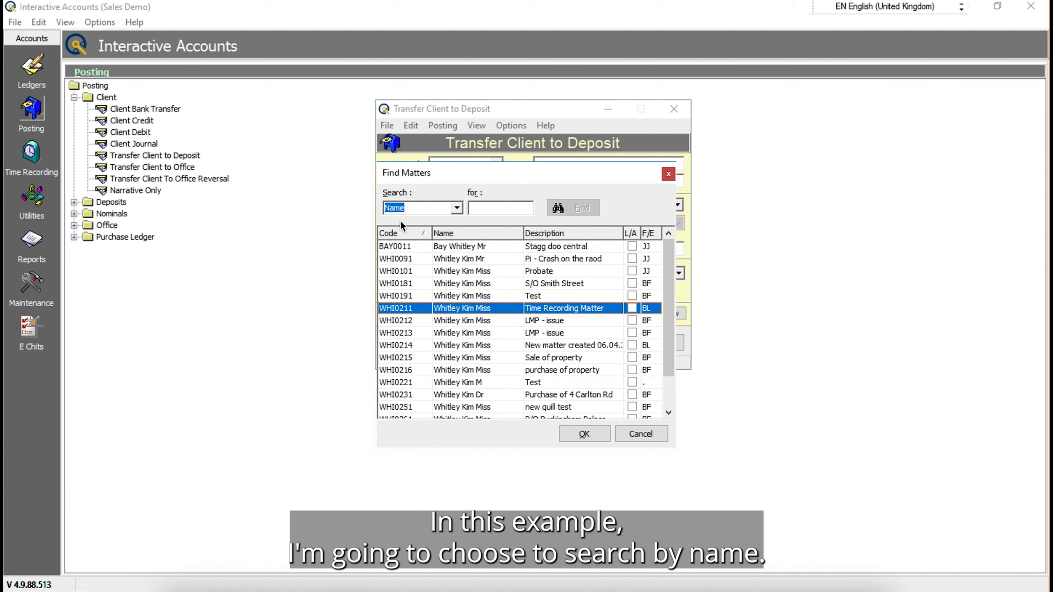
{"action": "left_click", "coordinate": [489, 210]}
{"action": "type", "text": "whitley"}
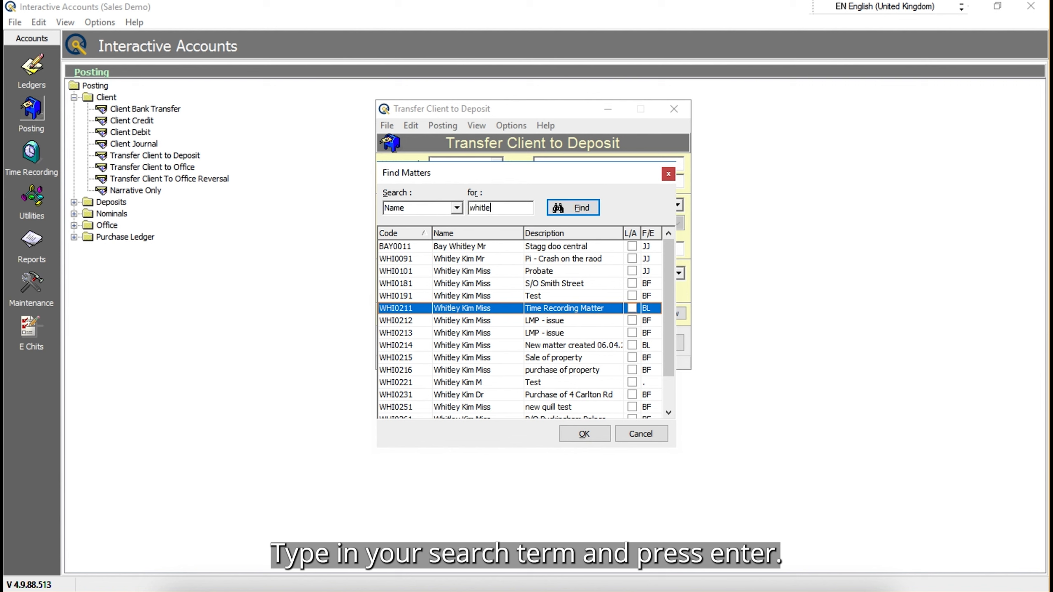
{"action": "left_click", "coordinate": [583, 209]}
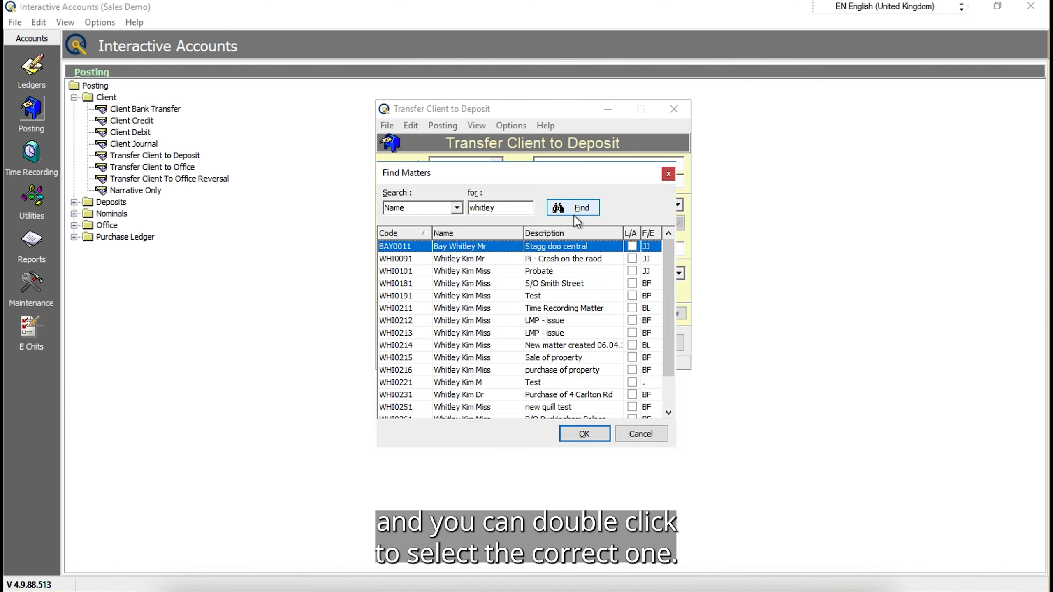
{"action": "double_click", "coordinate": [427, 308]}
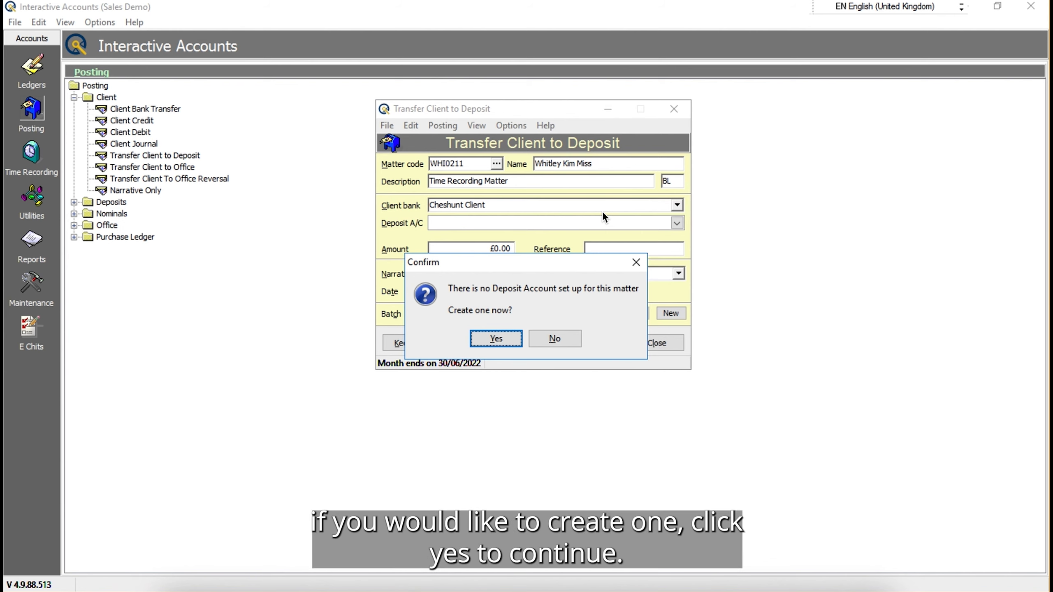
- Create a deposit account for the matter at Metro Bank with the date opened set to 01/06/2022
{"action": "left_click", "coordinate": [496, 338]}
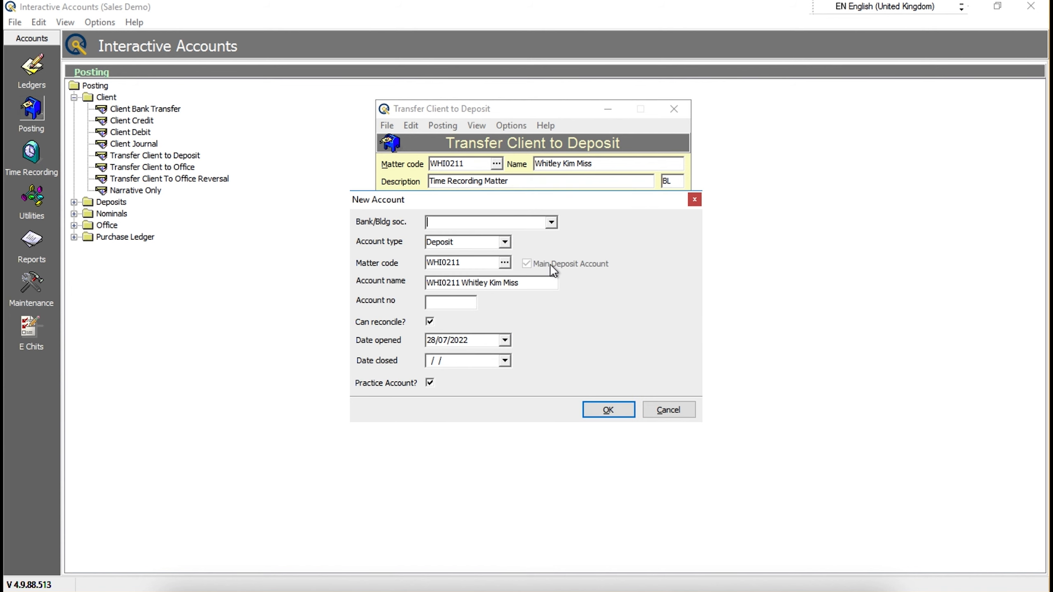
{"action": "left_click", "coordinate": [551, 223]}
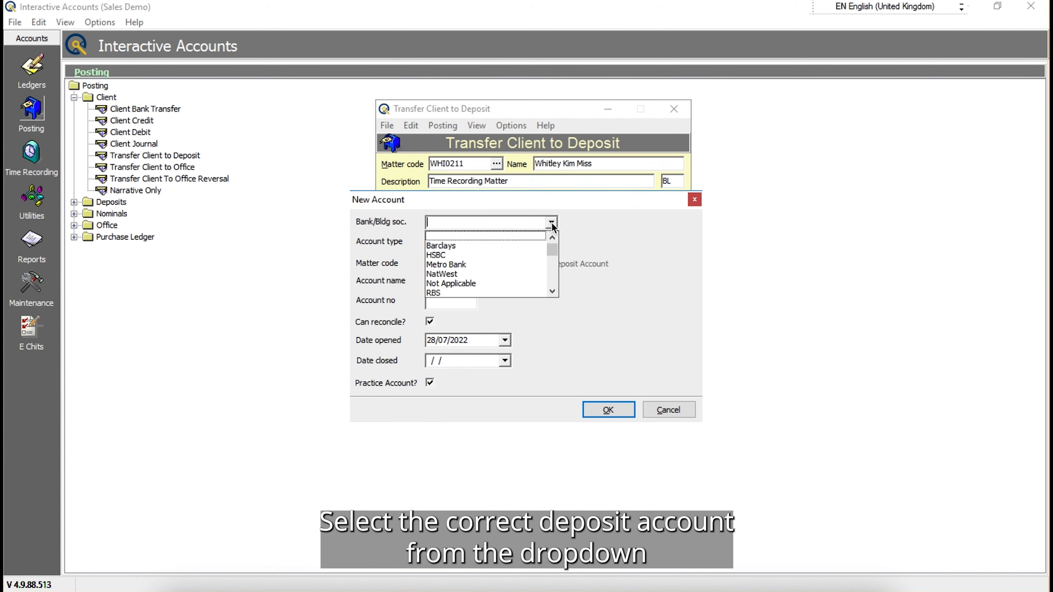
{"action": "left_click", "coordinate": [460, 266]}
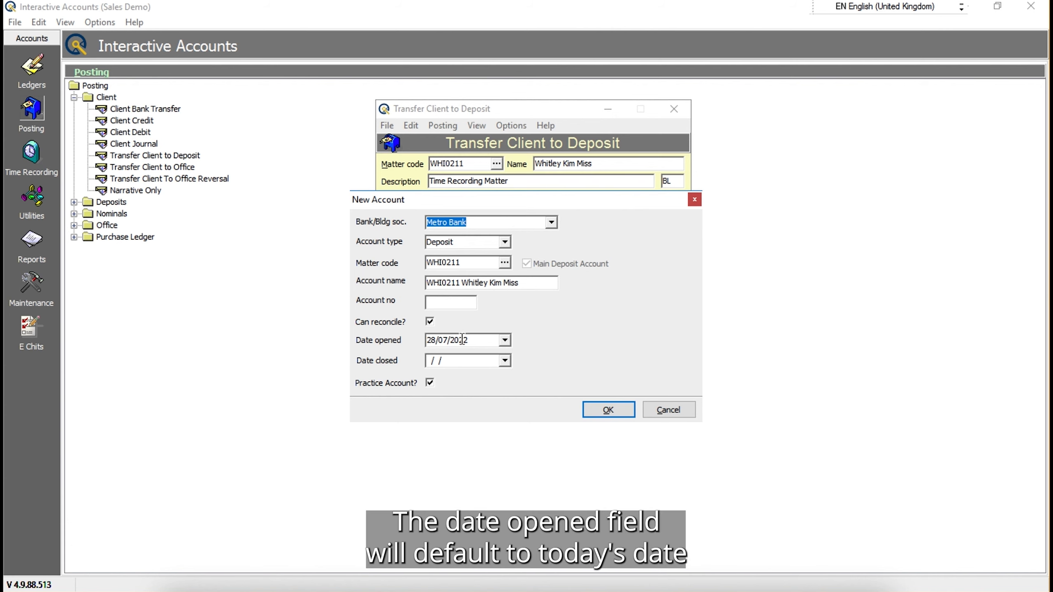
{"action": "left_click", "coordinate": [505, 340]}
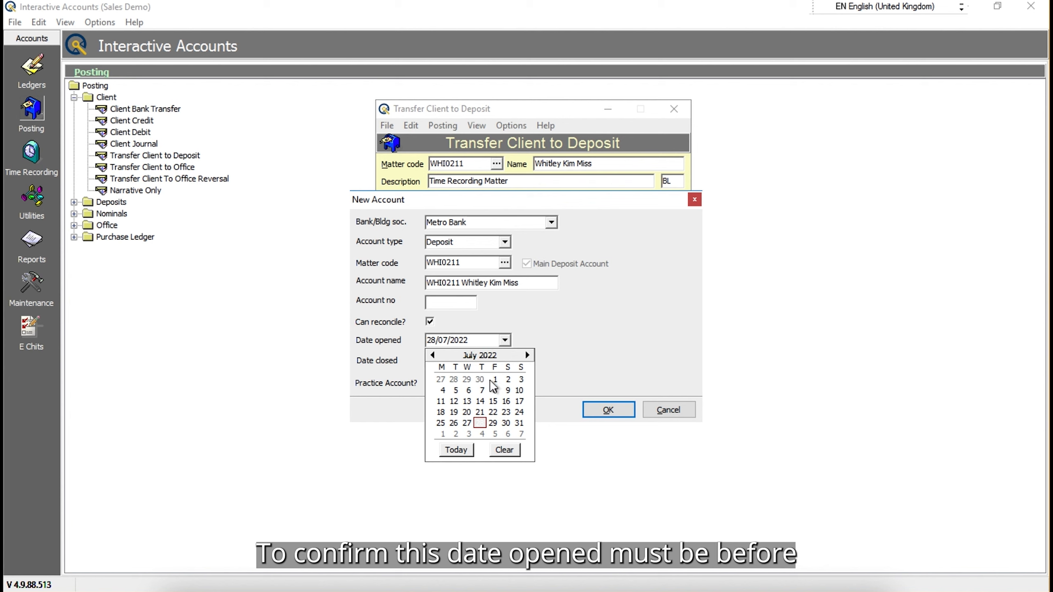
{"action": "left_click", "coordinate": [433, 355]}
{"action": "left_click", "coordinate": [468, 378]}
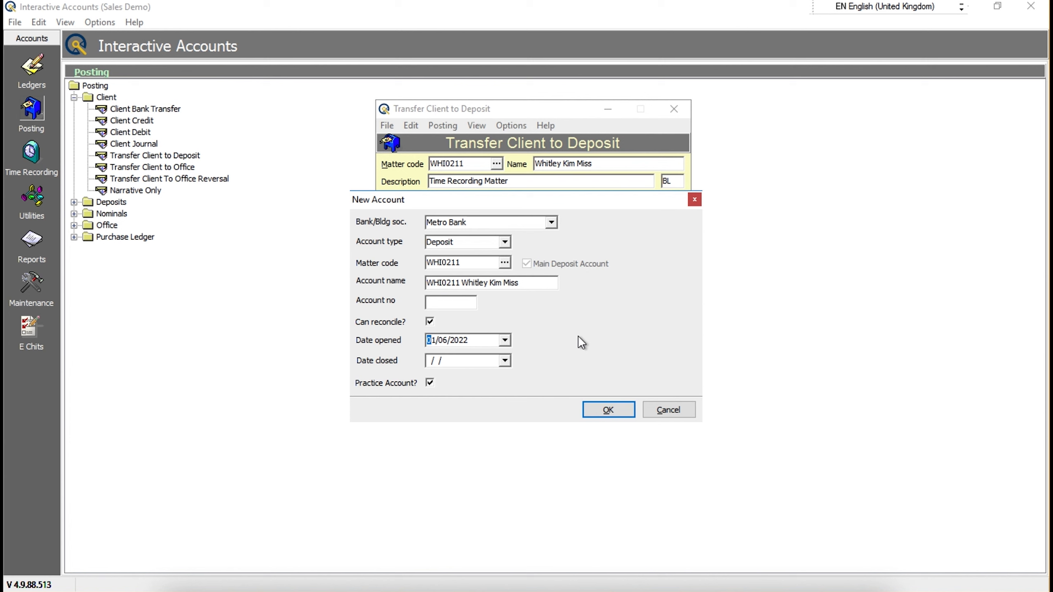
{"action": "left_click", "coordinate": [614, 410]}
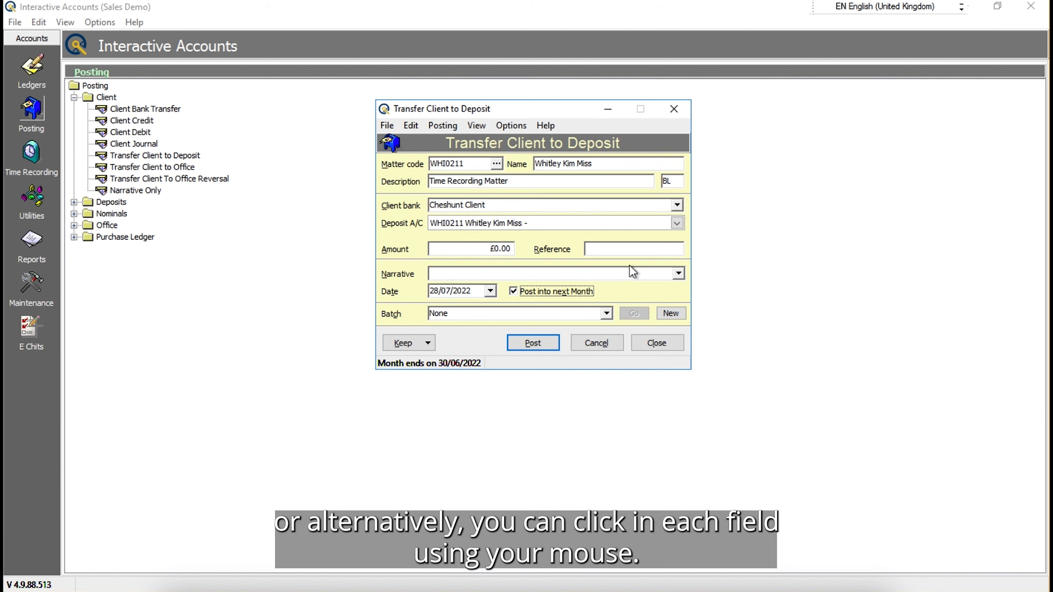
- Set the transfer amount to £500.00 and the reference to TFR13
{"action": "key", "text": "Return"}
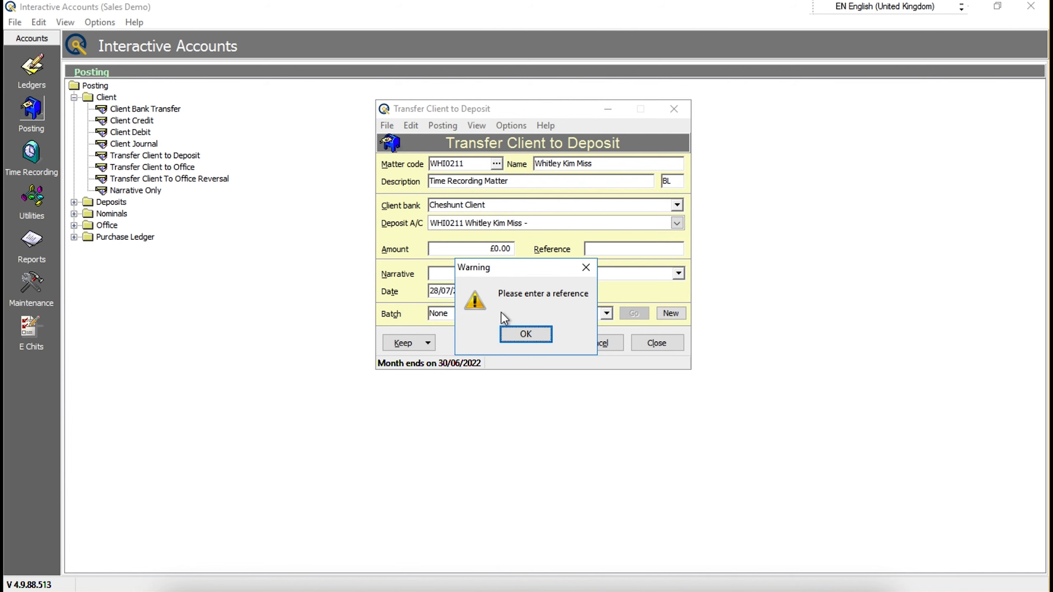
{"action": "left_click", "coordinate": [532, 334]}
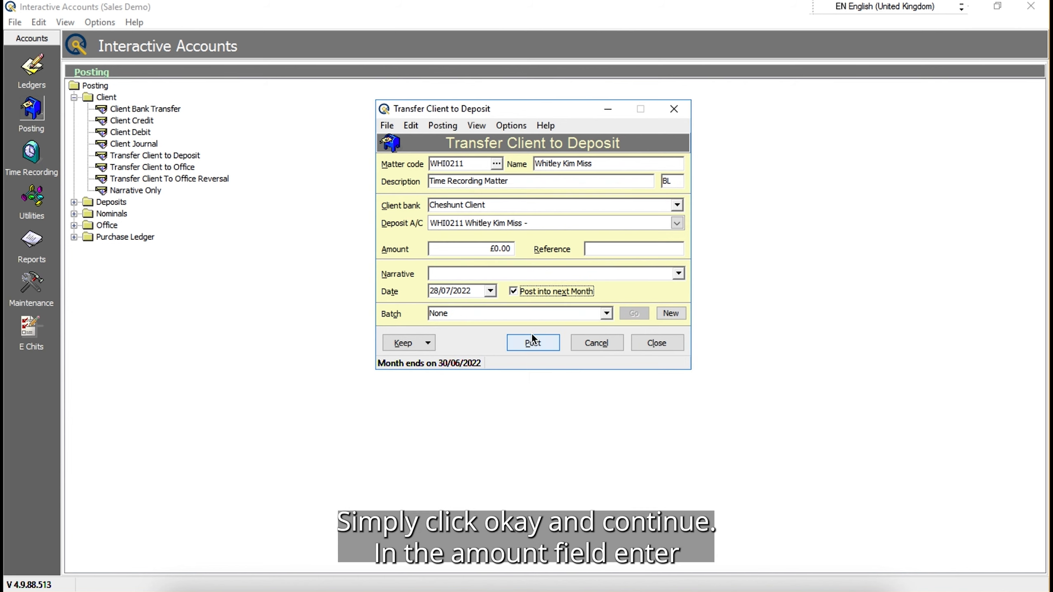
{"action": "left_click", "coordinate": [509, 248]}
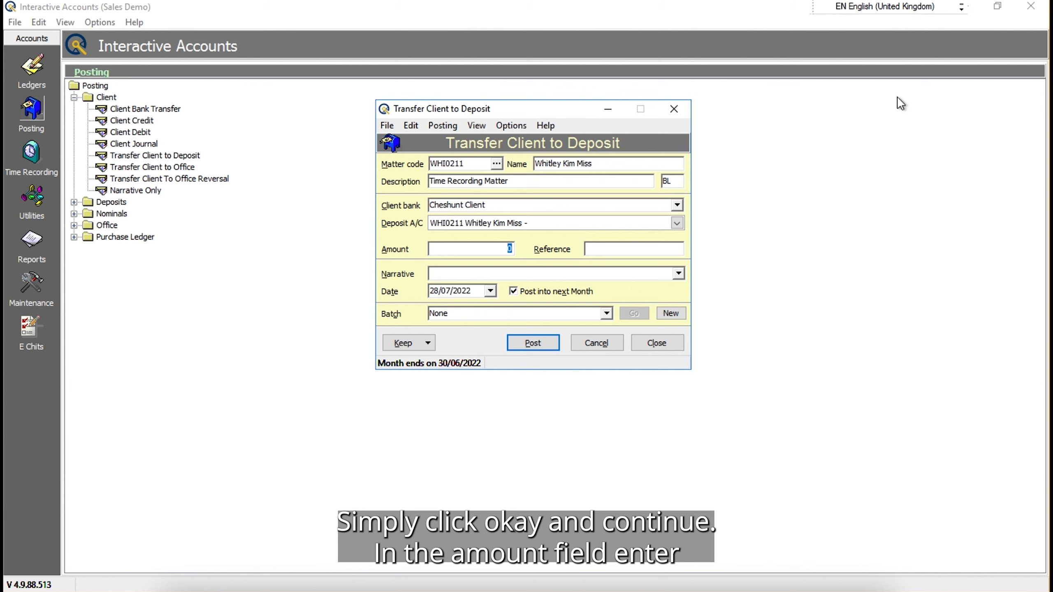
{"action": "type", "text": "500"}
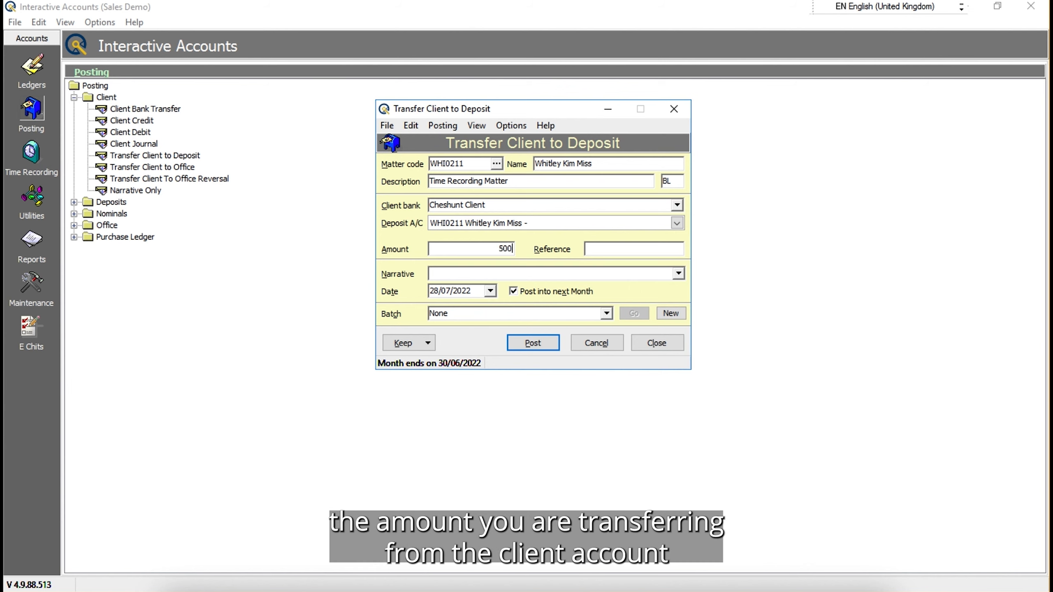
{"action": "key", "text": "Tab"}
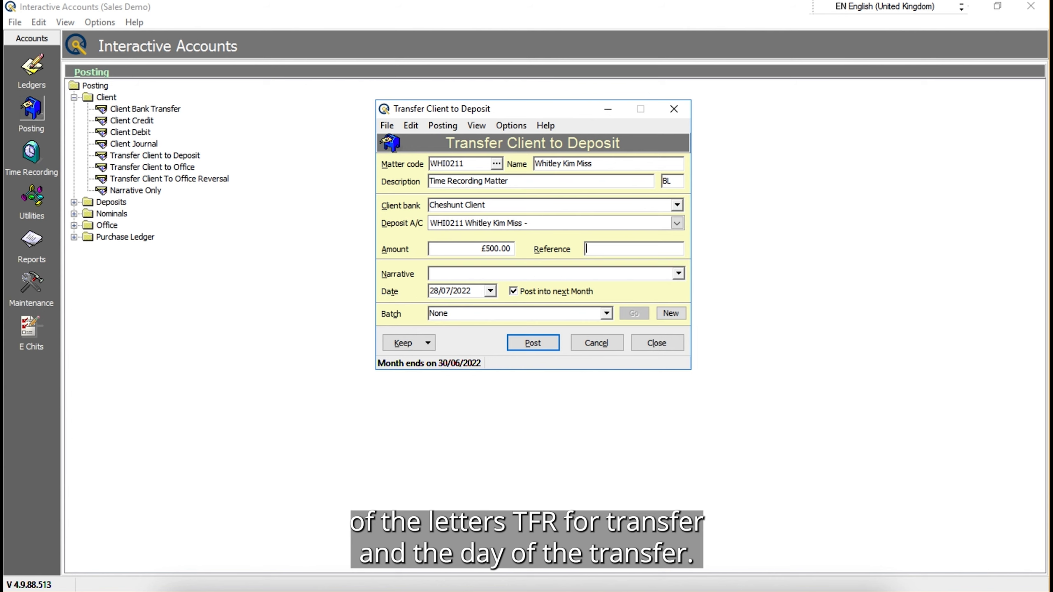
{"action": "type", "text": "T"}
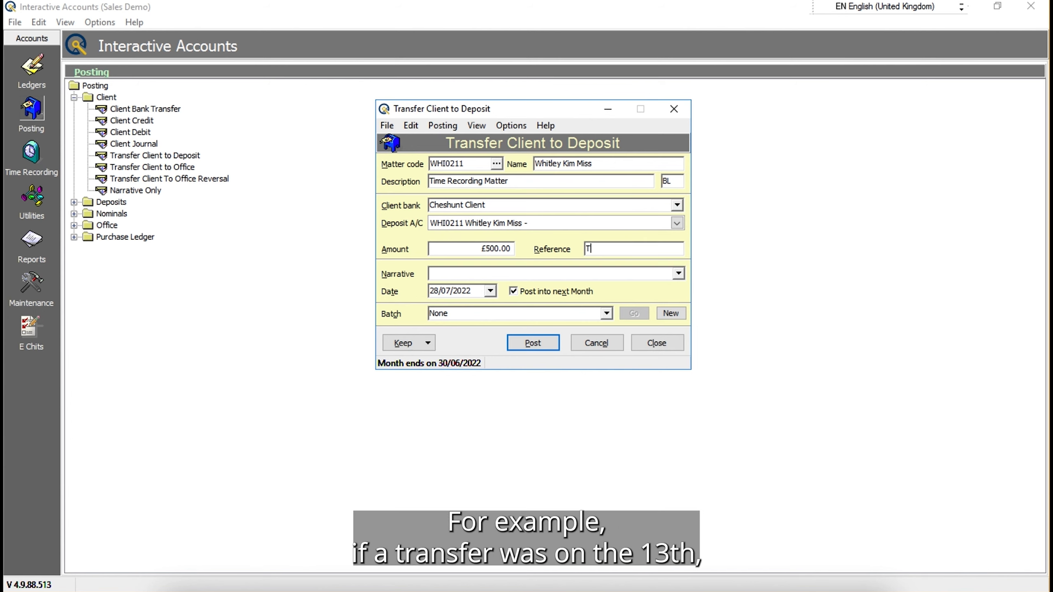
{"action": "type", "text": "FR13"}
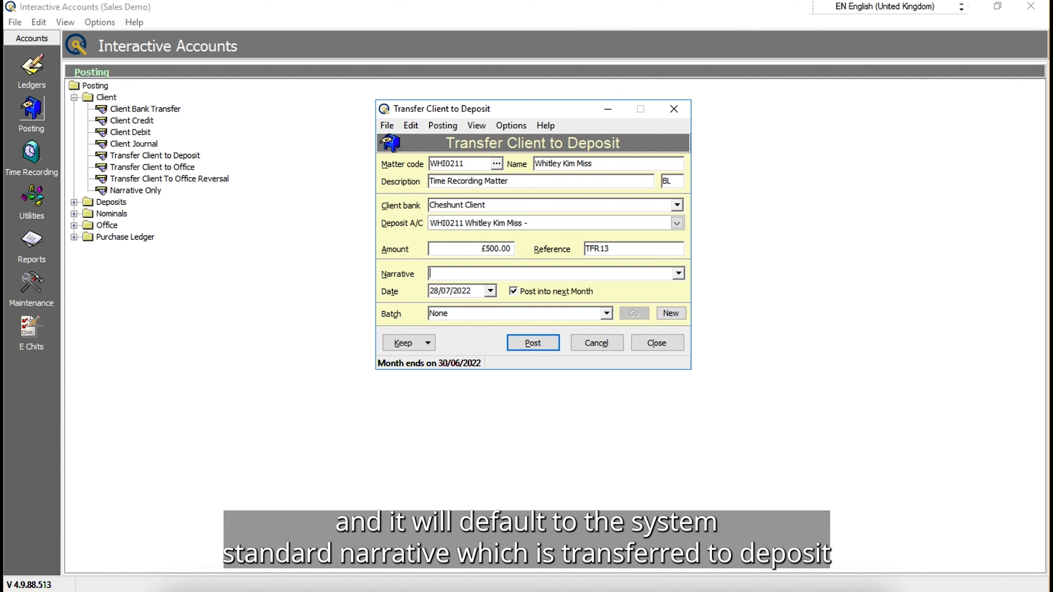
- Enter the narrative "Transfer to deposit" and set the transfer date to 13/06/2022
{"action": "type", "text": "Transfer toi"}
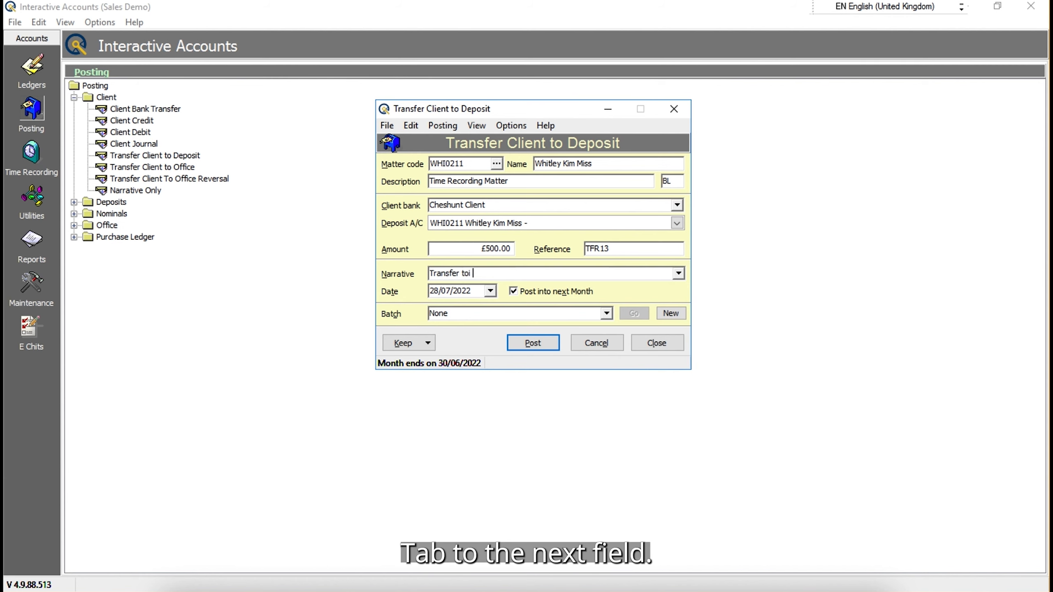
{"action": "key", "text": "BackSpace"}
{"action": "type", "text": "o deposit"}
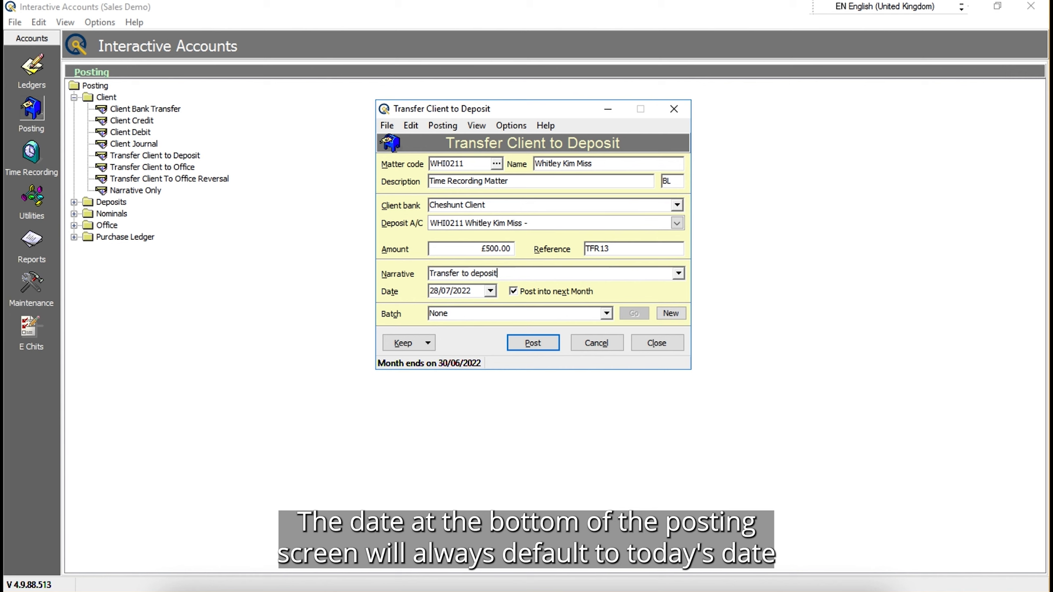
{"action": "key", "text": "Tab"}
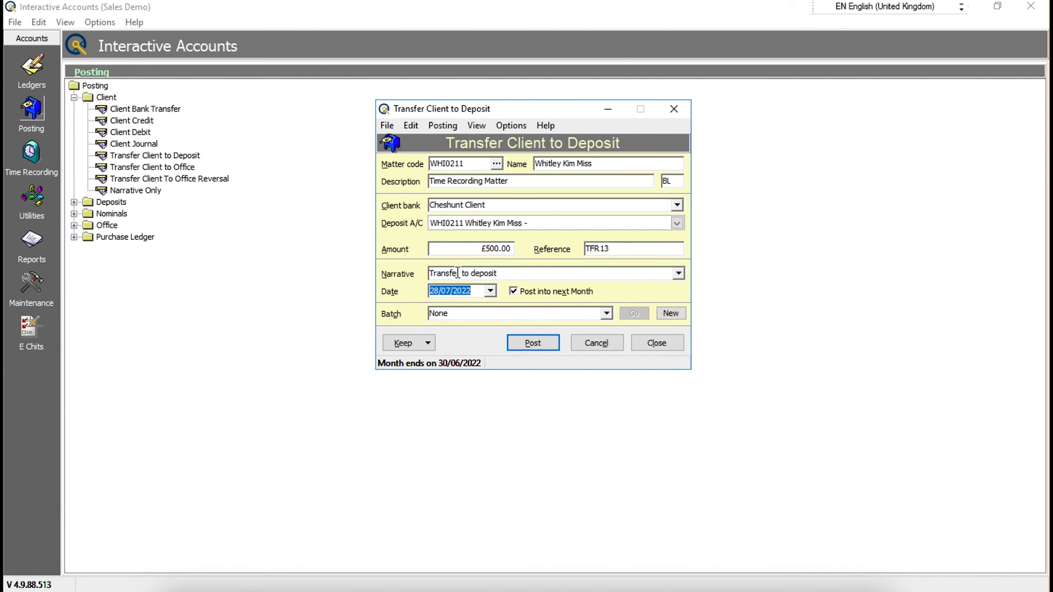
{"action": "left_click", "coordinate": [491, 291]}
{"action": "left_click", "coordinate": [444, 351]}
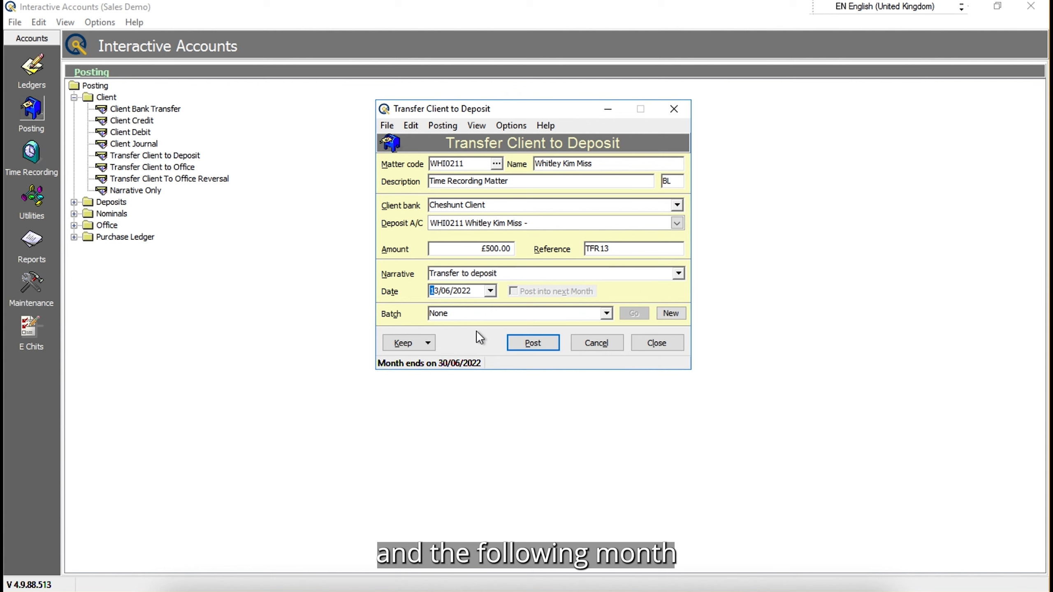
- Try 01/07/2022 in the following month as the transfer date and return it to 13/06/2022
{"action": "left_click", "coordinate": [490, 290]}
{"action": "left_click", "coordinate": [530, 306]}
{"action": "left_click", "coordinate": [498, 329]}
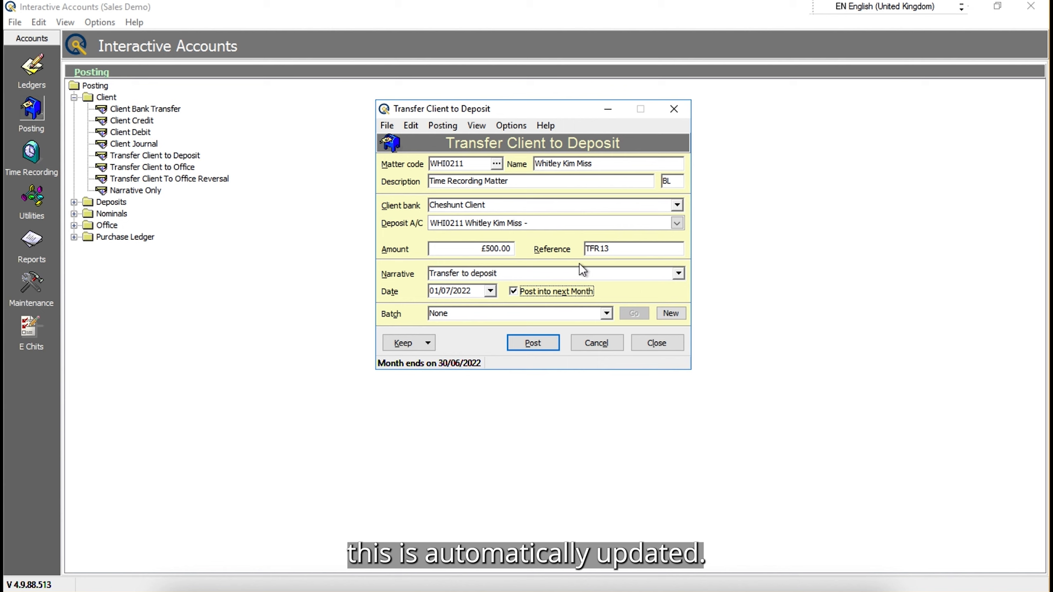
{"action": "double_click", "coordinate": [472, 286]}
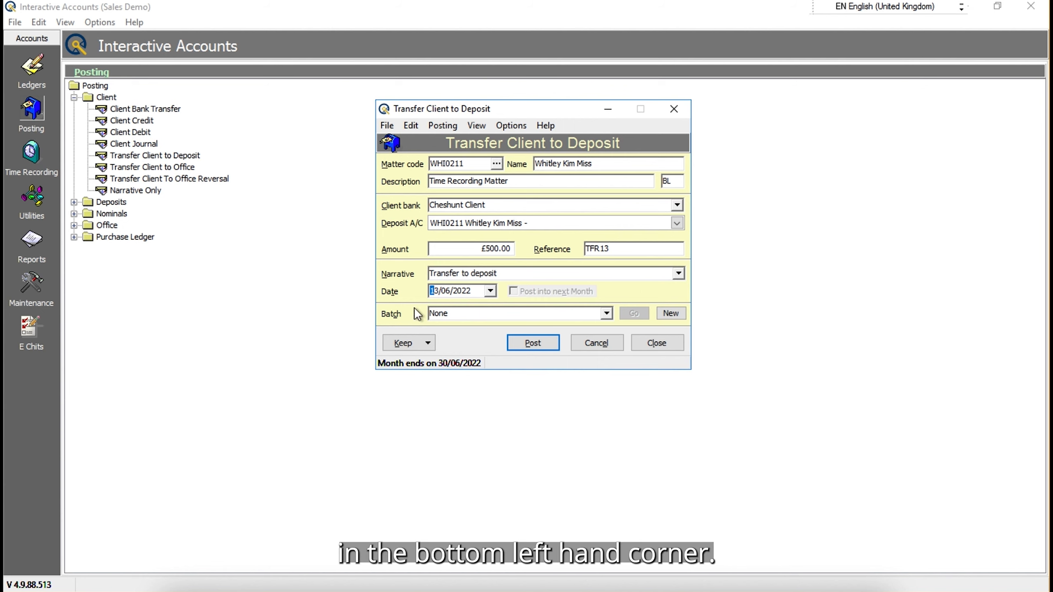
- Set the date and reference to be kept for further postings and post the transfer
{"action": "left_click", "coordinate": [428, 343]}
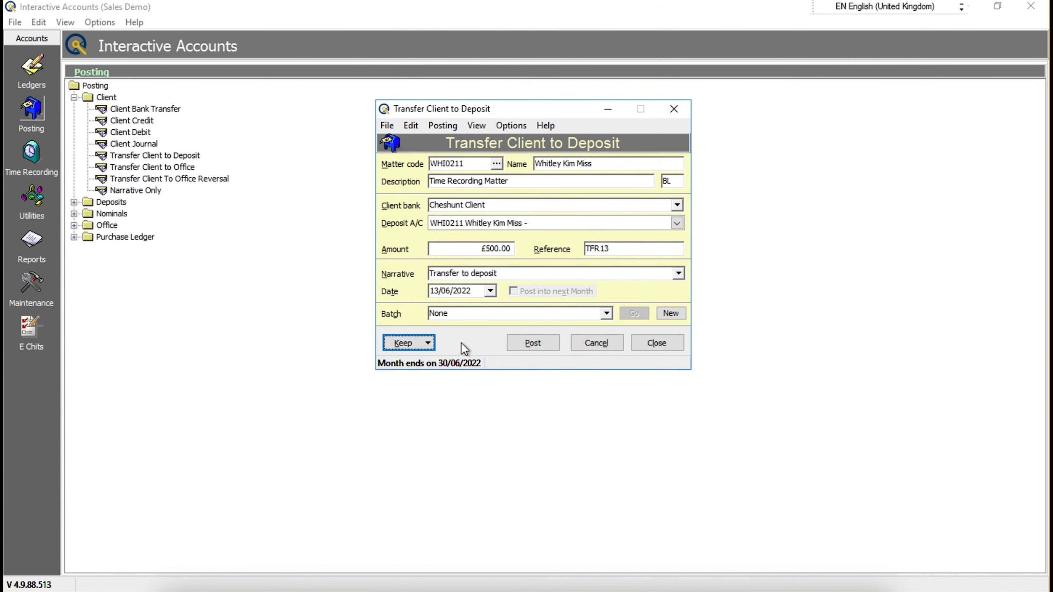
{"action": "left_click", "coordinate": [428, 343]}
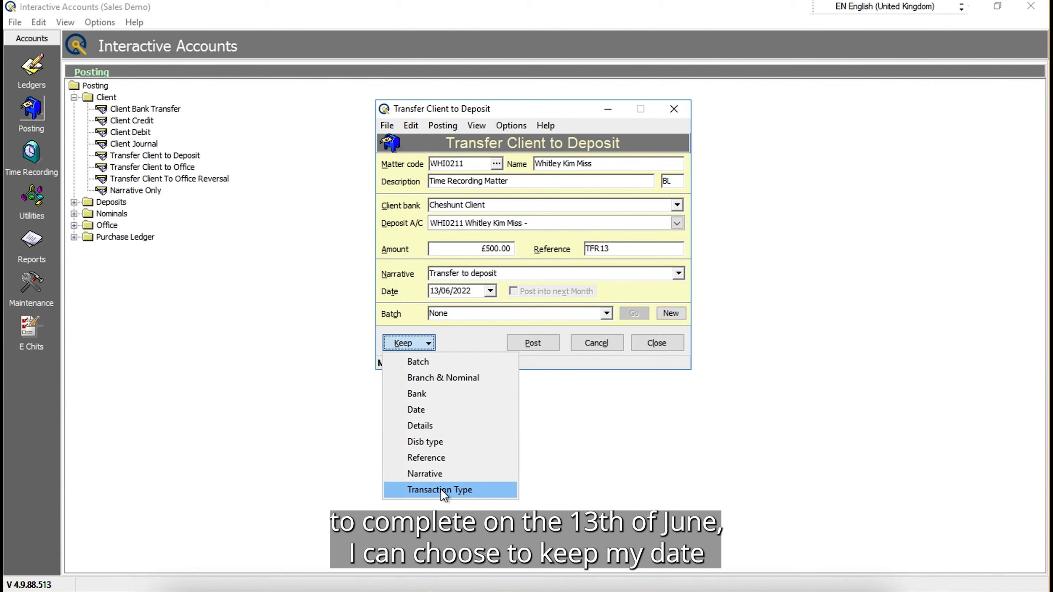
{"action": "left_click", "coordinate": [433, 409]}
{"action": "left_click", "coordinate": [429, 343]}
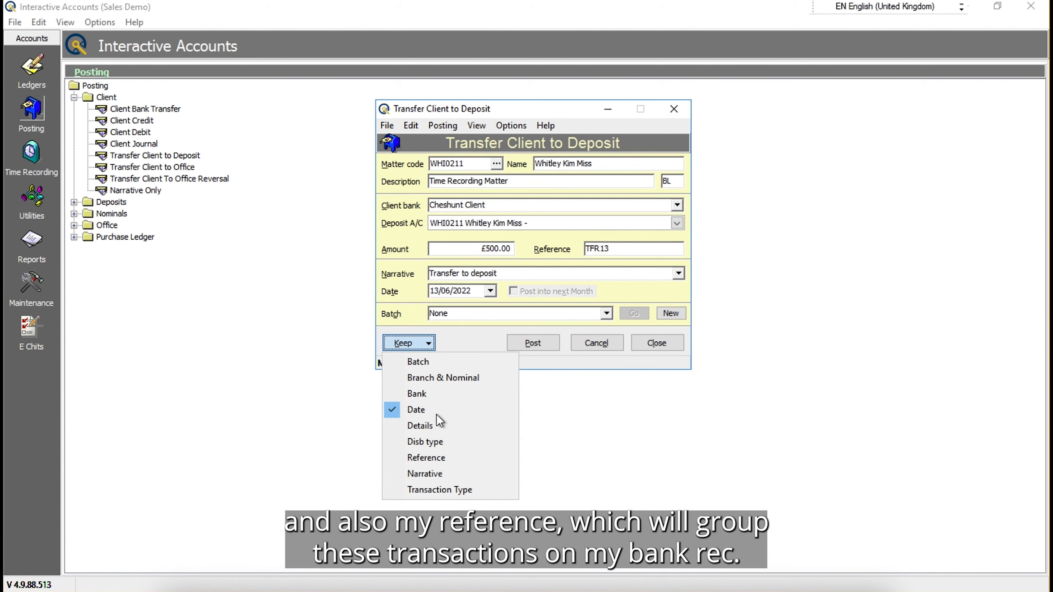
{"action": "left_click", "coordinate": [437, 457]}
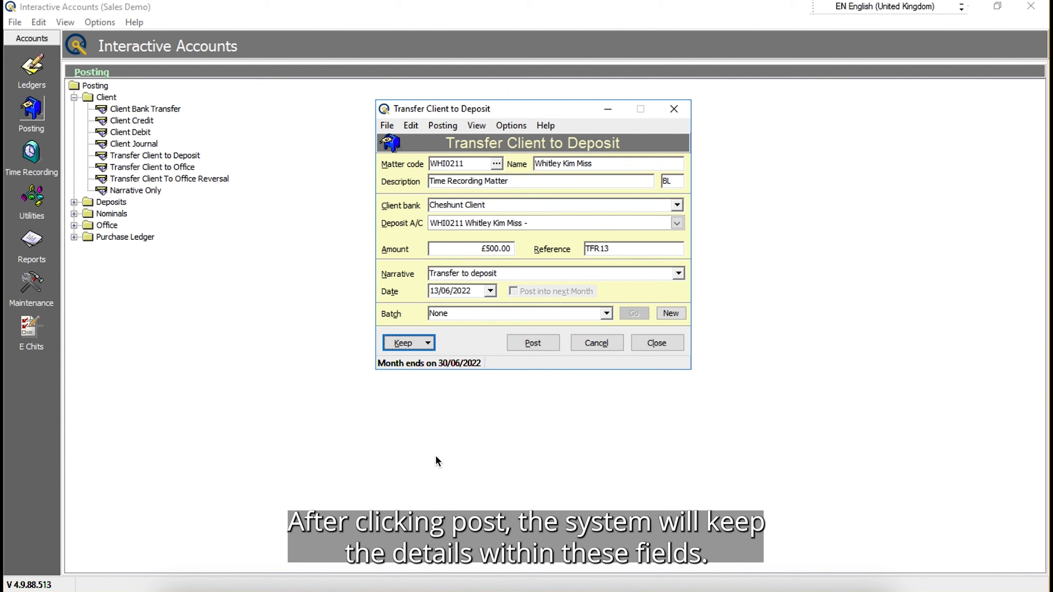
{"action": "left_click", "coordinate": [534, 349]}
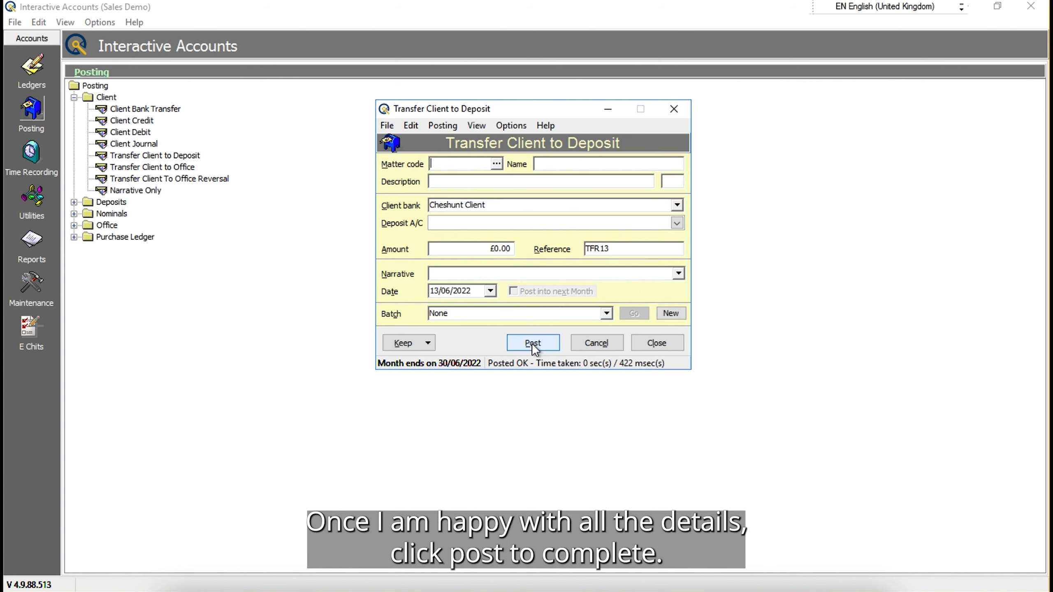